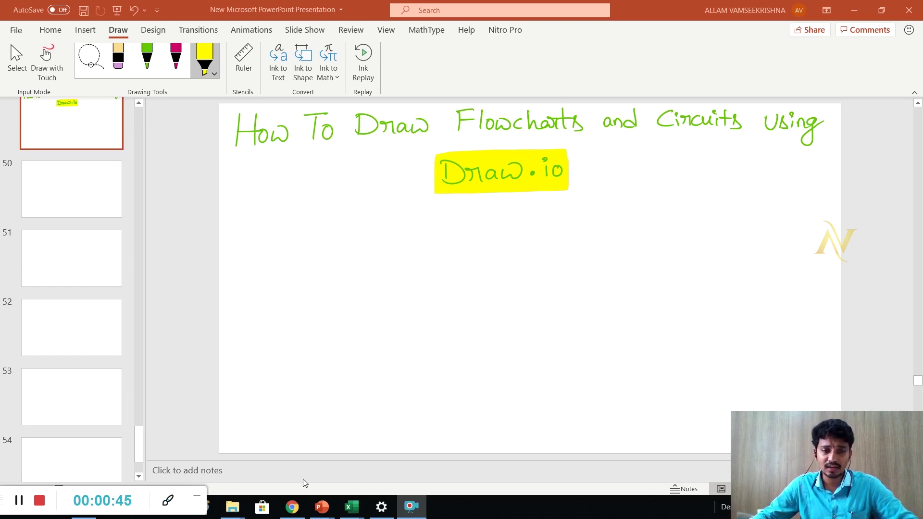
# - Switch to the Chrome browser and open draw.io in a new tab
pyautogui.click(293, 507)
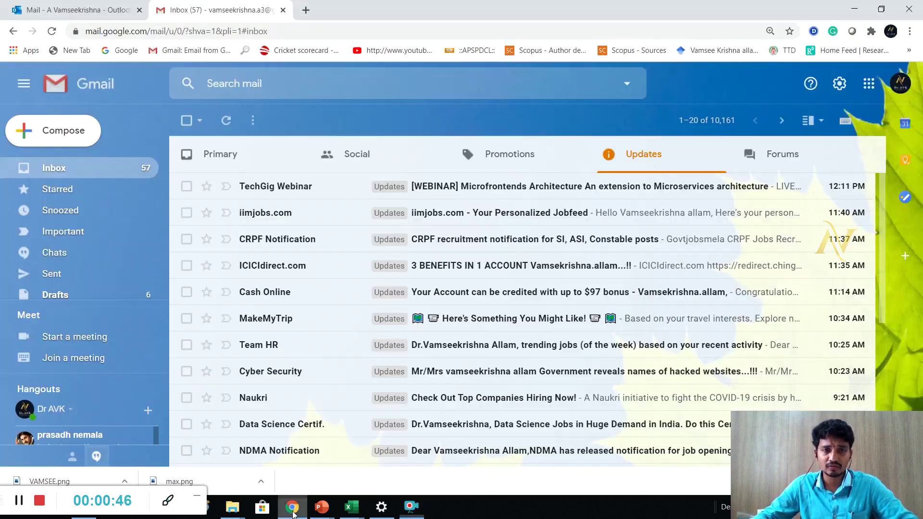
pyautogui.click(305, 10)
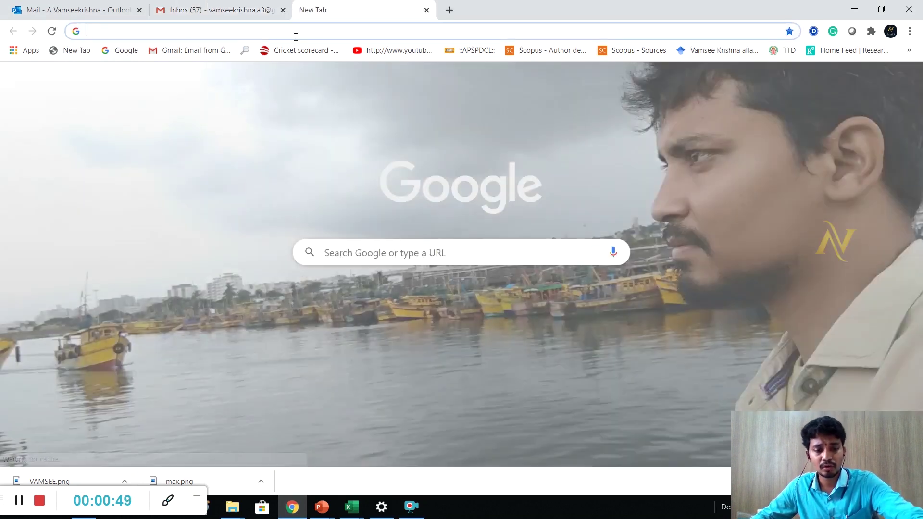
pyautogui.write('DRAW.IO')
pyautogui.press('Return')
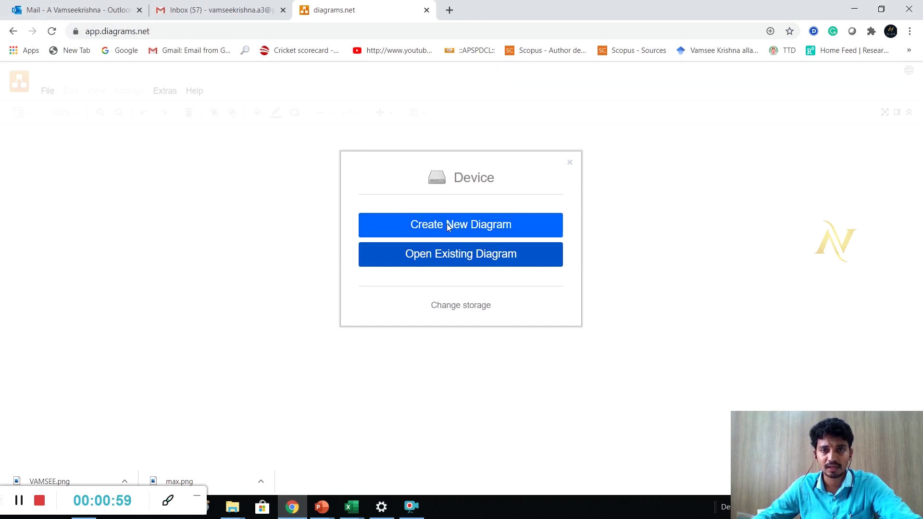
# - Create a new blank diagram and save it on the Desktop as an XML file named with the presenter's first name
pyautogui.click(447, 226)
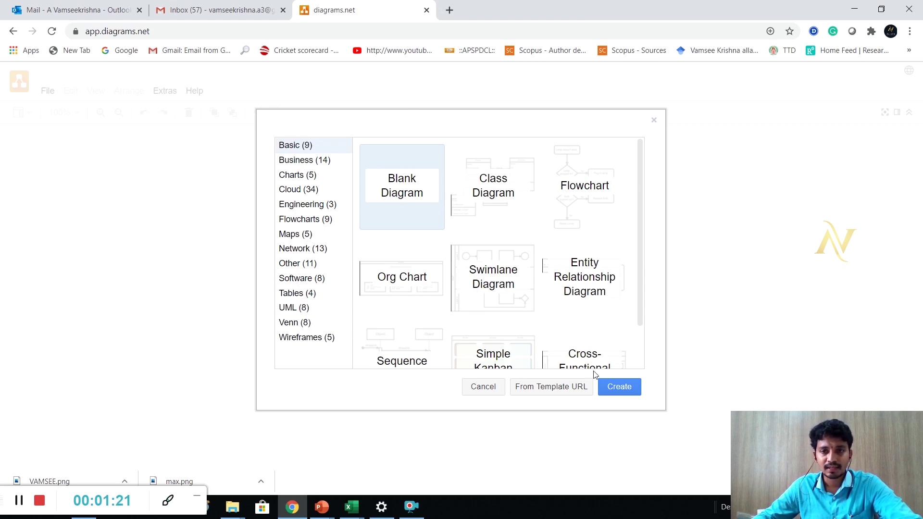
pyautogui.click(618, 387)
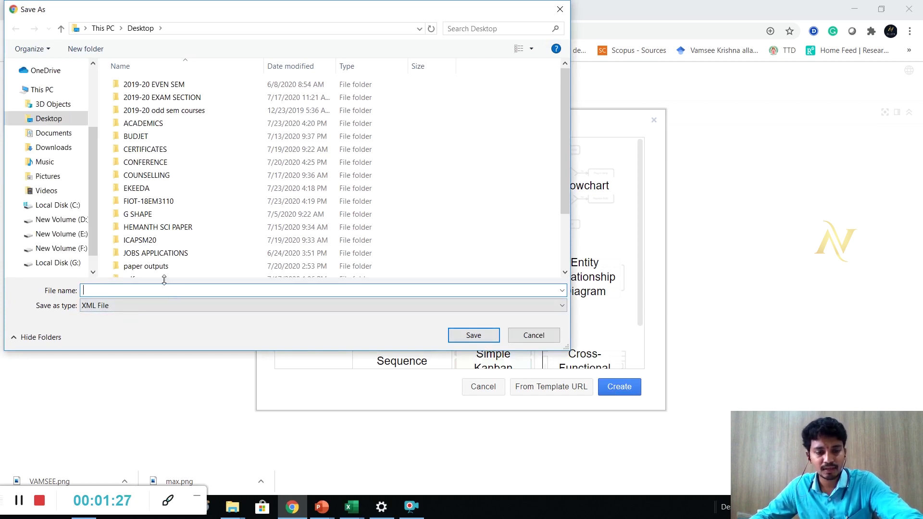
pyautogui.write('VAMS')
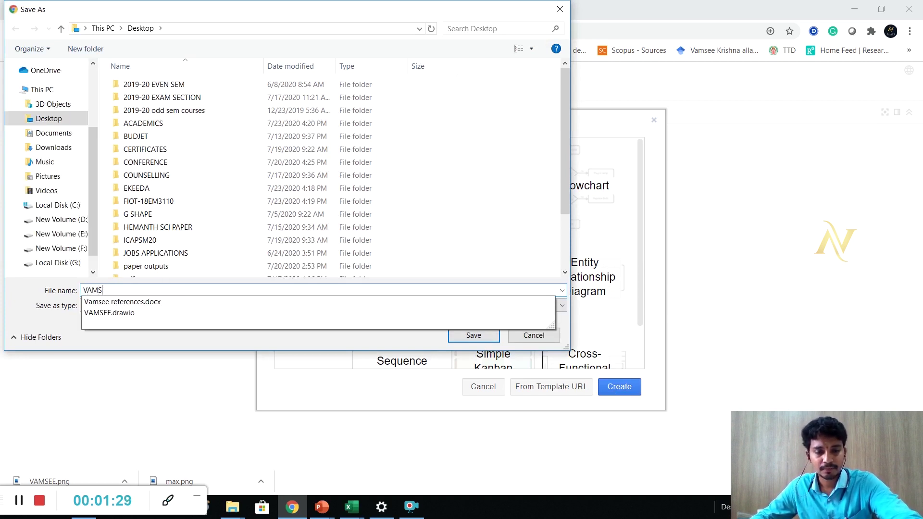
pyautogui.write('I')
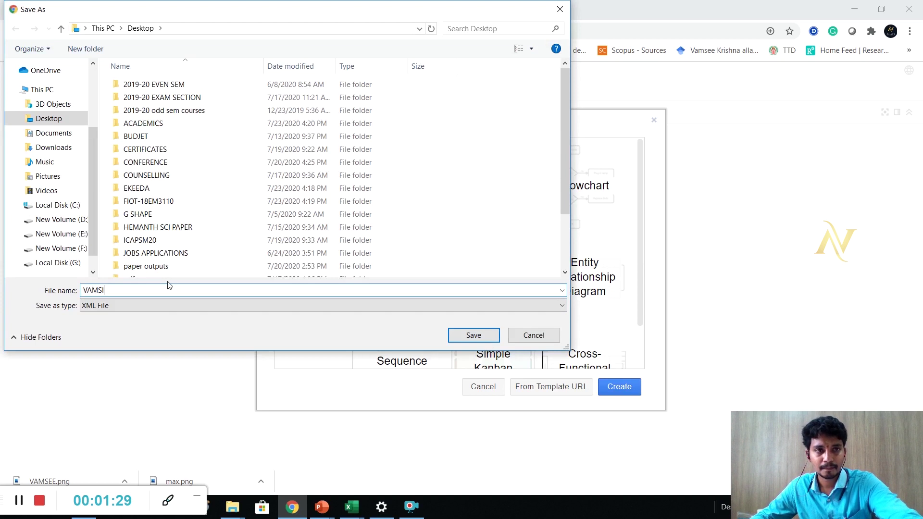
pyautogui.click(48, 135)
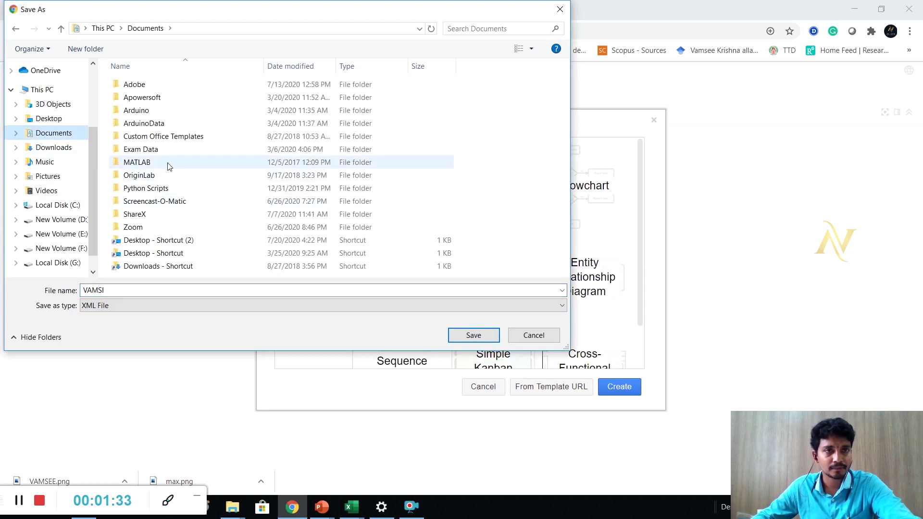
pyautogui.click(41, 119)
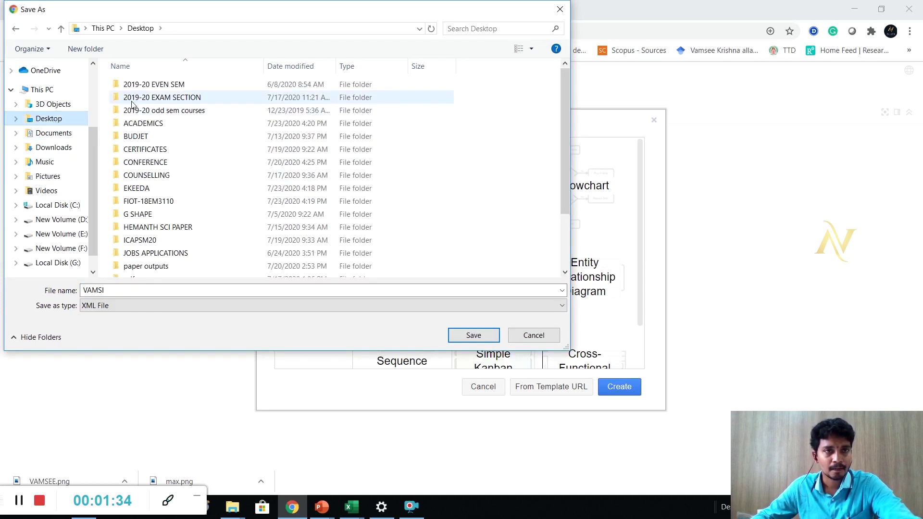
pyautogui.click(159, 153)
pyautogui.click(465, 337)
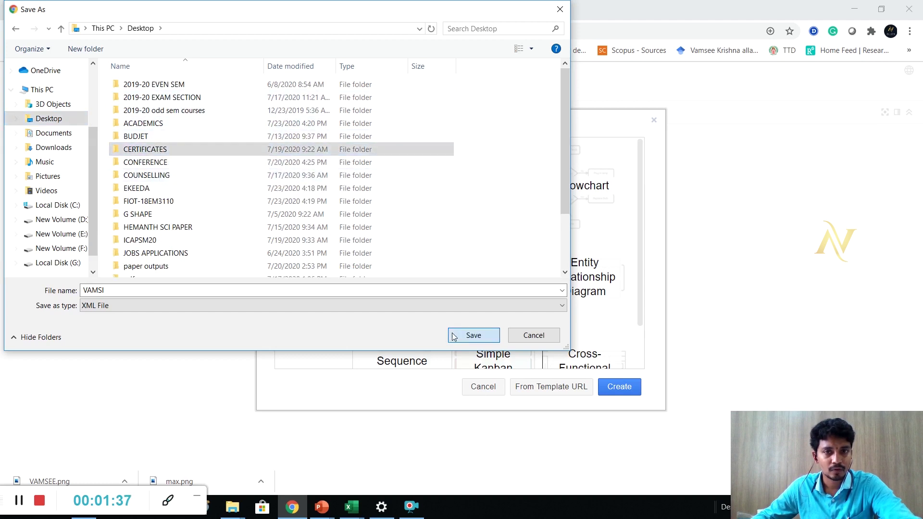
pyautogui.click(465, 337)
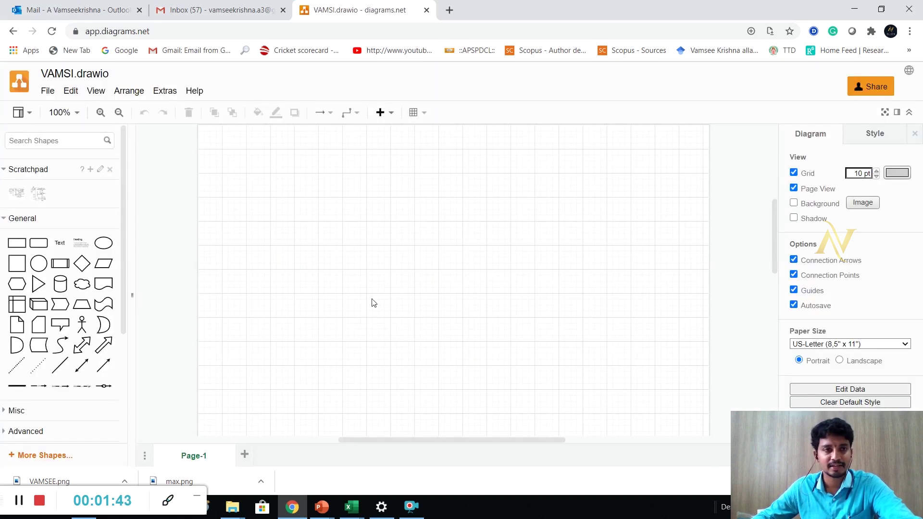
# - Switch to the New Microsoft PowerPoint Presentation and, with a black pen, draw a START oval connected to a parallelogram below it
pyautogui.moveTo(322, 508)
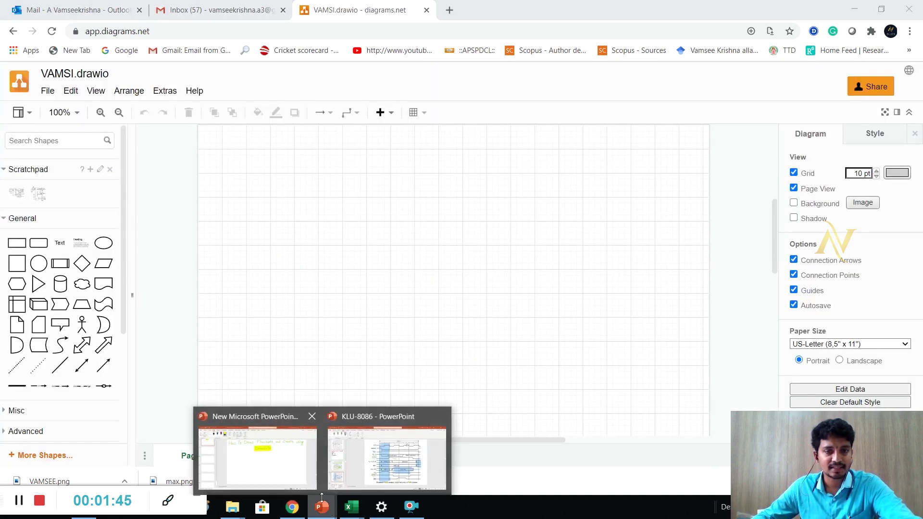
pyautogui.click(288, 466)
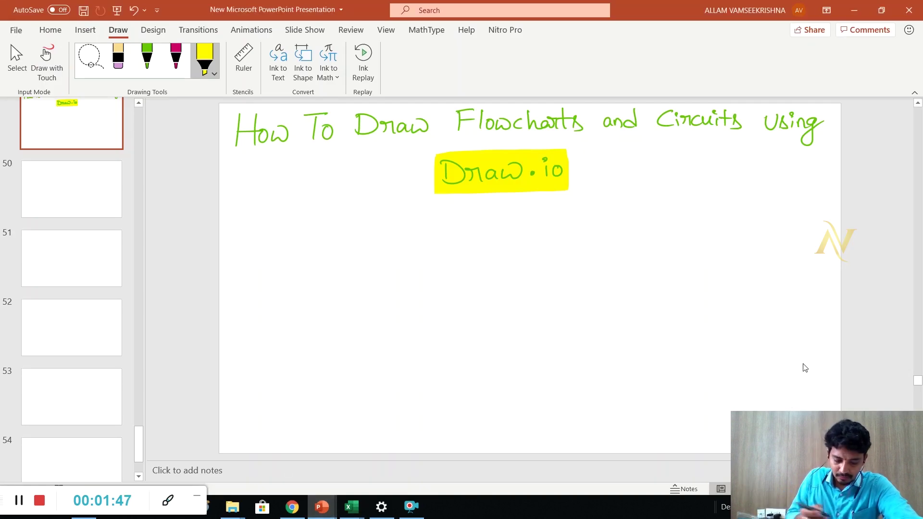
pyautogui.click(144, 69)
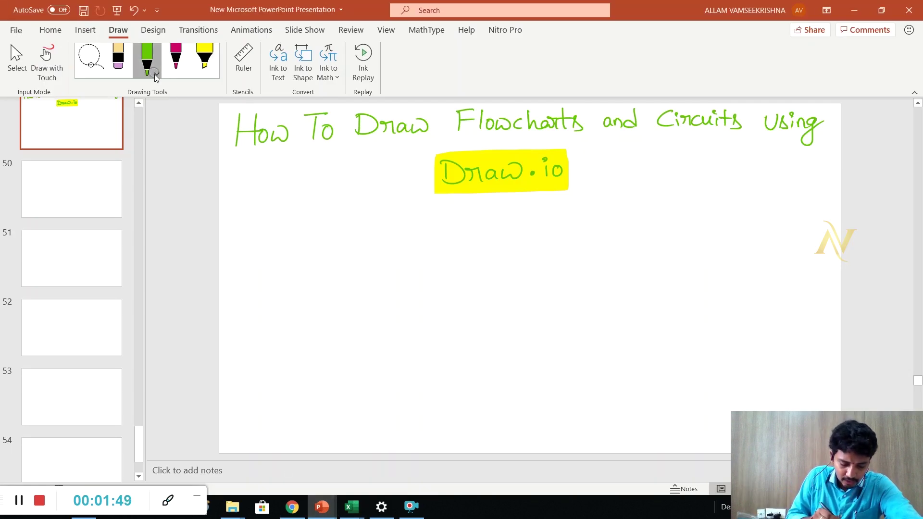
pyautogui.click(155, 74)
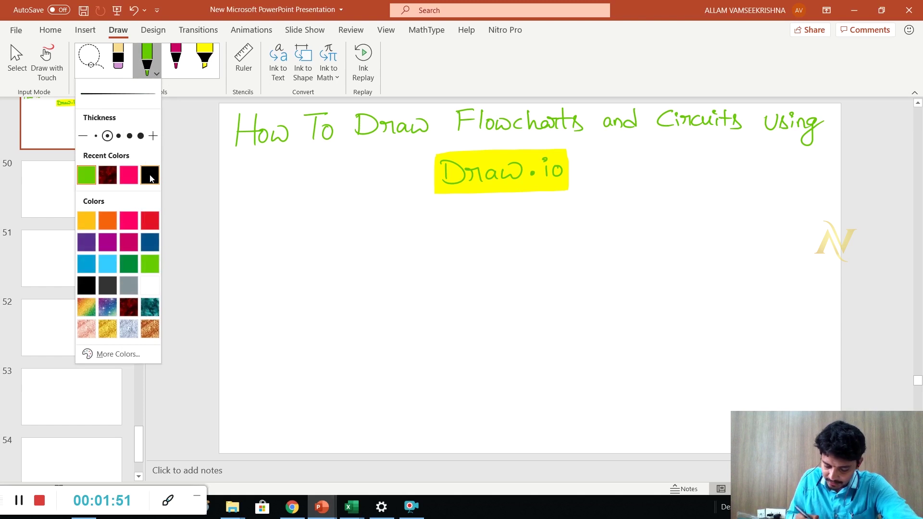
pyautogui.click(150, 178)
pyautogui.moveTo(337, 182)
pyautogui.mouseDown()
pyautogui.moveTo(315, 223)
pyautogui.moveTo(358, 189)
pyautogui.moveTo(332, 182)
pyautogui.moveTo(313, 211)
pyautogui.moveTo(335, 209)
pyautogui.mouseUp()
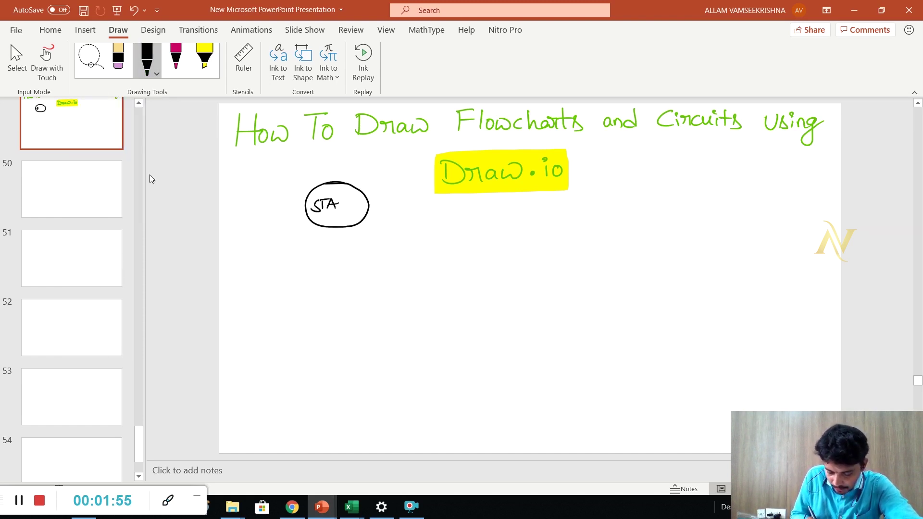
pyautogui.moveTo(278, 256)
pyautogui.mouseDown()
pyautogui.moveTo(401, 242)
pyautogui.moveTo(265, 300)
pyautogui.moveTo(379, 286)
pyautogui.mouseUp()
pyautogui.moveTo(401, 240)
pyautogui.mouseDown()
pyautogui.moveTo(387, 282)
pyautogui.moveTo(298, 335)
pyautogui.mouseUp()
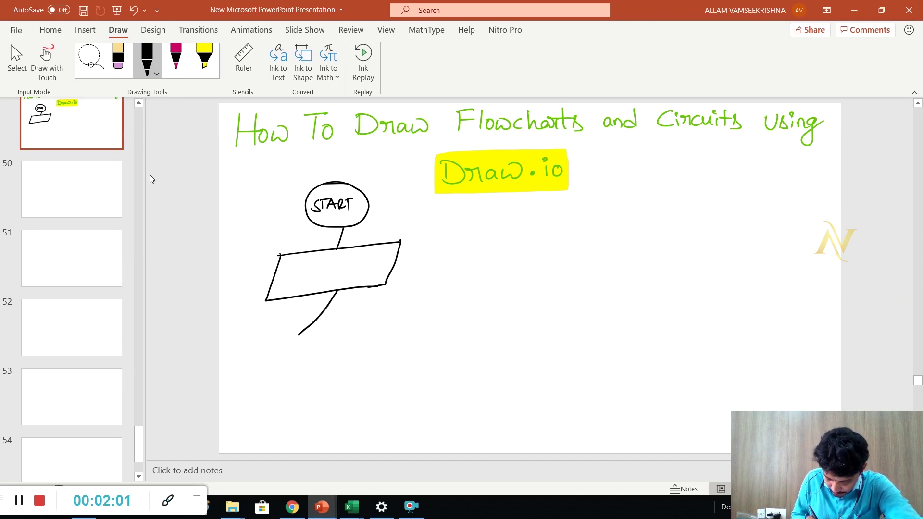
# - Erase the curved line under the parallelogram and complete the flowchart with arrows, a diamond, a second parallelogram and a STOP oval
pyautogui.click(126, 60)
pyautogui.click(334, 297)
pyautogui.click(149, 65)
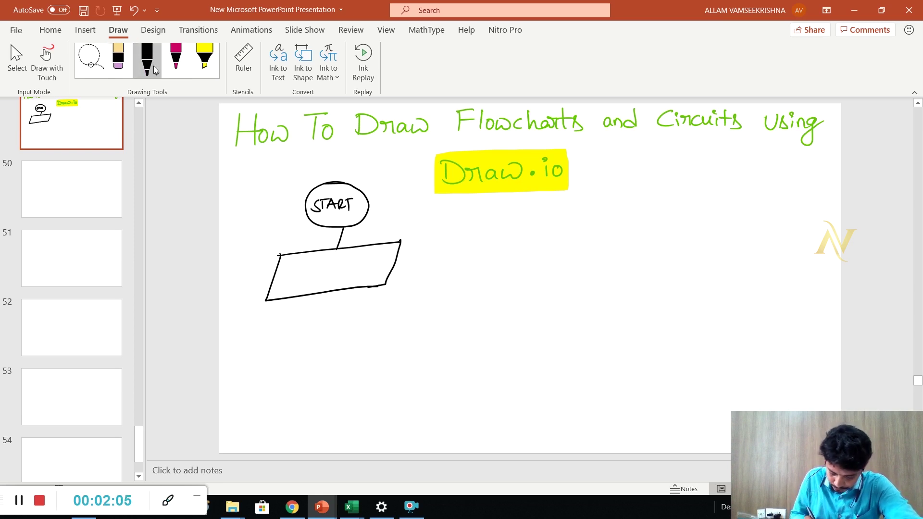
pyautogui.moveTo(339, 311); pyautogui.dragTo(340, 316)
pyautogui.moveTo(333, 305)
pyautogui.mouseDown()
pyautogui.moveTo(348, 304)
pyautogui.moveTo(310, 348)
pyautogui.moveTo(375, 346)
pyautogui.mouseUp()
pyautogui.moveTo(311, 345); pyautogui.dragTo(379, 343)
pyautogui.moveTo(338, 379); pyautogui.dragTo(380, 380)
pyautogui.moveTo(293, 382)
pyautogui.mouseDown()
pyautogui.moveTo(339, 411)
pyautogui.moveTo(368, 409)
pyautogui.mouseUp()
pyautogui.moveTo(370, 380)
pyautogui.mouseDown()
pyautogui.moveTo(387, 379)
pyautogui.moveTo(322, 441)
pyautogui.mouseUp()
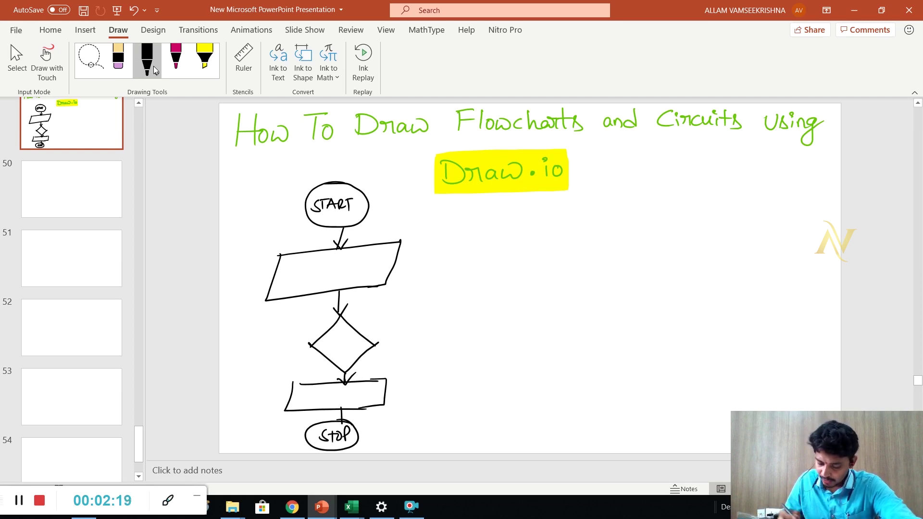
# - Sketch an RC circuit beside the flowchart with a series resistor, a capacitor between the two wires, and open output ends
pyautogui.moveTo(526, 263)
pyautogui.mouseDown()
pyautogui.moveTo(584, 296)
pyautogui.moveTo(615, 296)
pyautogui.mouseUp()
pyautogui.moveTo(556, 312); pyautogui.dragTo(604, 308)
pyautogui.moveTo(588, 312)
pyautogui.mouseDown()
pyautogui.moveTo(588, 343)
pyautogui.moveTo(456, 351)
pyautogui.mouseUp()
pyautogui.moveTo(589, 342); pyautogui.dragTo(644, 339)
pyautogui.moveTo(582, 258); pyautogui.dragTo(656, 256)
# - Mark the circuit's input as Vin and its output as Vout, each with vertical arrows between the two wires
pyautogui.moveTo(462, 273); pyautogui.dragTo(461, 295)
pyautogui.moveTo(451, 282)
pyautogui.mouseDown()
pyautogui.moveTo(465, 270)
pyautogui.moveTo(468, 287)
pyautogui.mouseUp()
pyautogui.moveTo(438, 308); pyautogui.dragTo(448, 307)
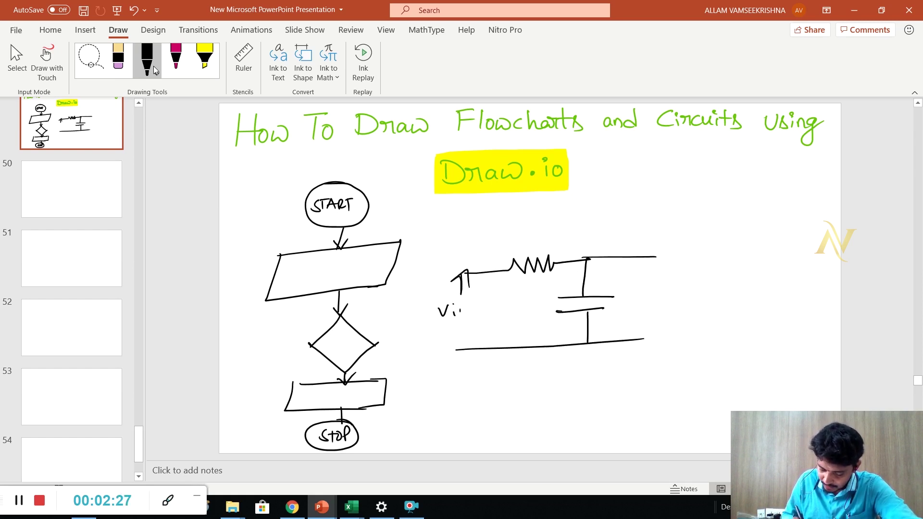
pyautogui.moveTo(452, 343)
pyautogui.mouseDown()
pyautogui.moveTo(462, 350)
pyautogui.moveTo(475, 334)
pyautogui.mouseUp()
pyautogui.moveTo(652, 262)
pyautogui.mouseDown()
pyautogui.moveTo(651, 283)
pyautogui.moveTo(654, 257)
pyautogui.mouseUp()
pyautogui.moveTo(644, 287)
pyautogui.mouseDown()
pyautogui.moveTo(650, 300)
pyautogui.moveTo(656, 289)
pyautogui.mouseUp()
pyautogui.moveTo(659, 293); pyautogui.dragTo(658, 300)
pyautogui.moveTo(665, 293); pyautogui.dragTo(668, 299)
pyautogui.moveTo(673, 284); pyautogui.dragTo(673, 299)
pyautogui.moveTo(637, 330); pyautogui.dragTo(661, 324)
# - Label the sketched resistor R and the capacitor C
pyautogui.moveTo(530, 236); pyautogui.dragTo(530, 250)
pyautogui.moveTo(528, 235); pyautogui.dragTo(546, 247)
pyautogui.moveTo(611, 294); pyautogui.dragTo(609, 301)
# - Draw short placeholder text lines inside the flowchart's two parallelograms and its diamond
pyautogui.moveTo(301, 272); pyautogui.dragTo(374, 263)
pyautogui.moveTo(329, 345); pyautogui.dragTo(351, 342)
pyautogui.click(361, 341)
pyautogui.click(312, 401)
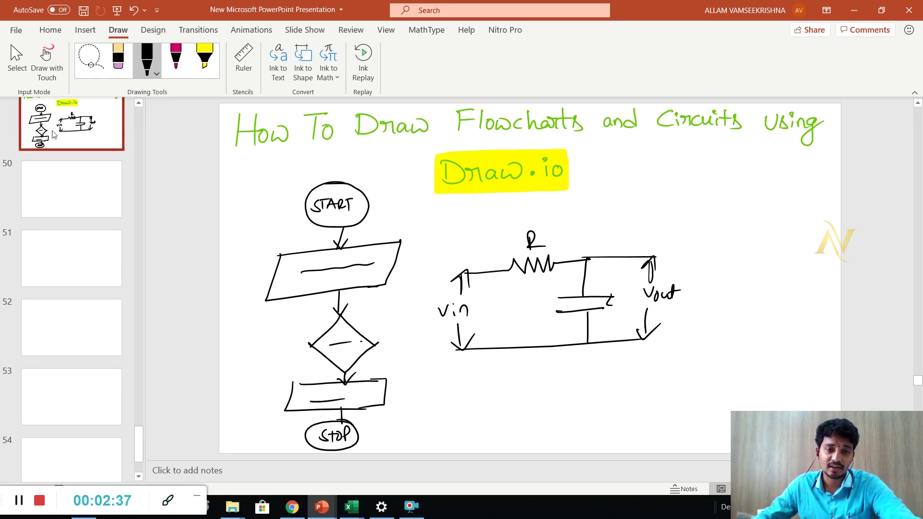
# - Switch back to the draw.io diagram in Chrome and look through the available shape libraries, expanding Misc
pyautogui.click(292, 508)
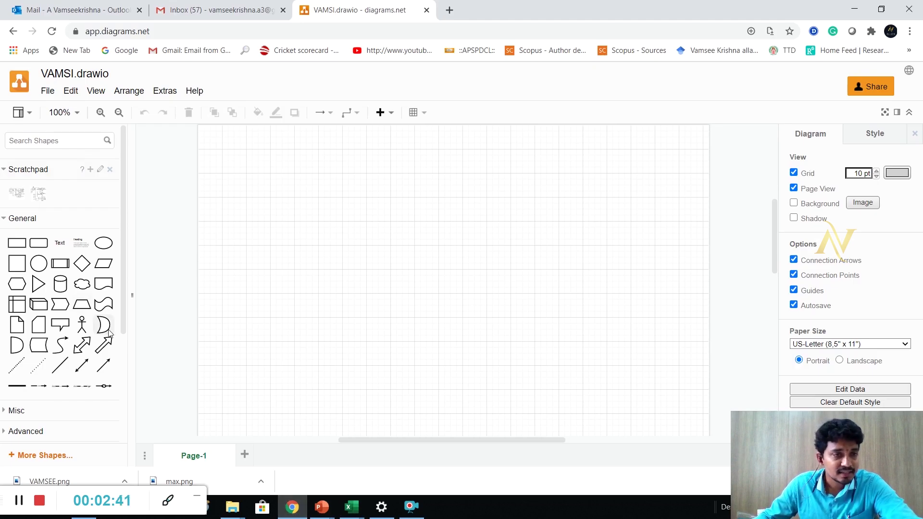
pyautogui.scroll(-1, 47, 301)
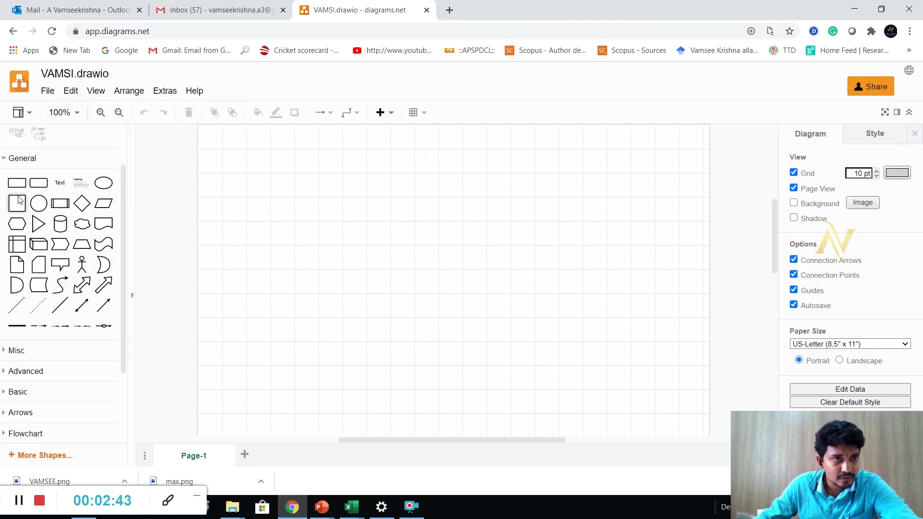
pyautogui.scroll(1, 55, 289)
pyautogui.scroll(-2, 53, 284)
pyautogui.click(39, 294)
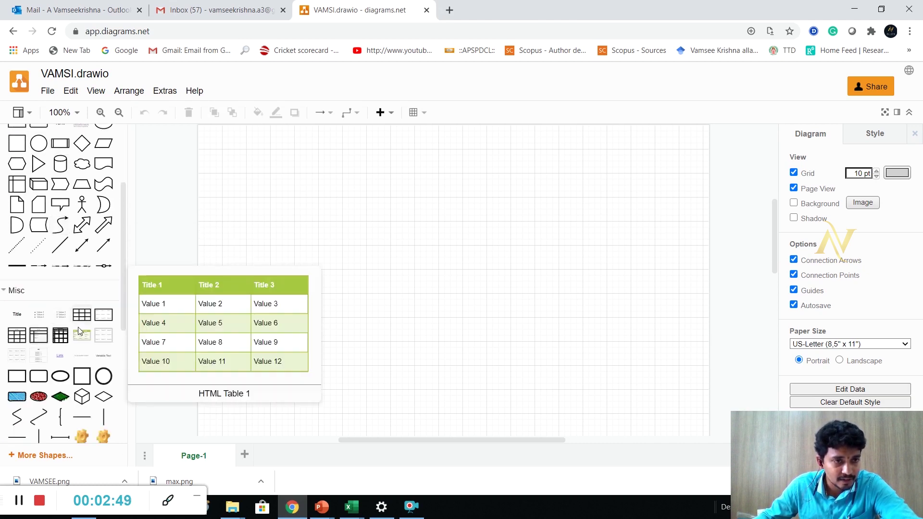
pyautogui.scroll(-1, 56, 398)
pyautogui.scroll(-2, 57, 398)
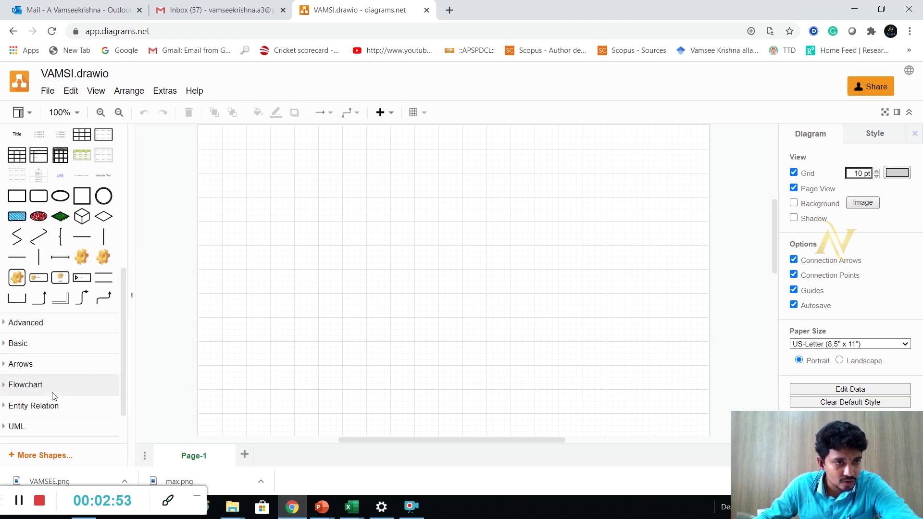
pyautogui.scroll(-1, 63, 421)
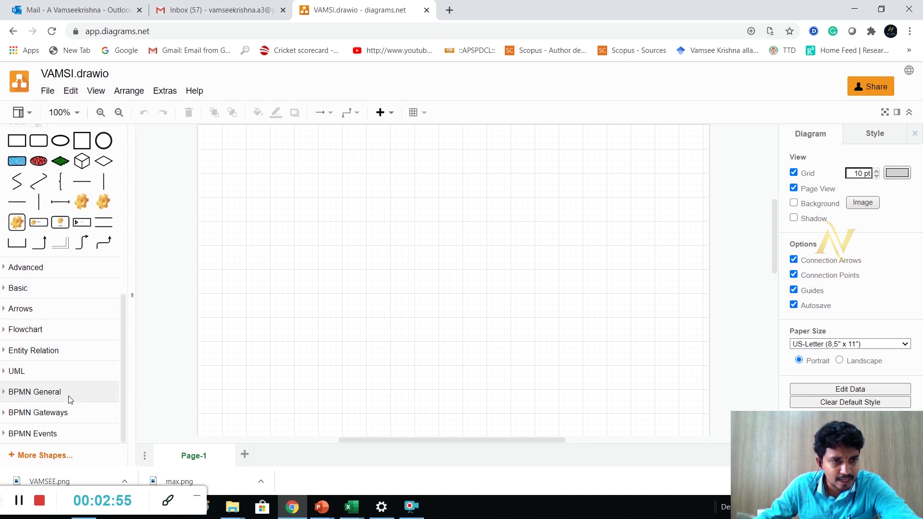
pyautogui.scroll(6, 73, 380)
pyautogui.moveTo(26, 273)
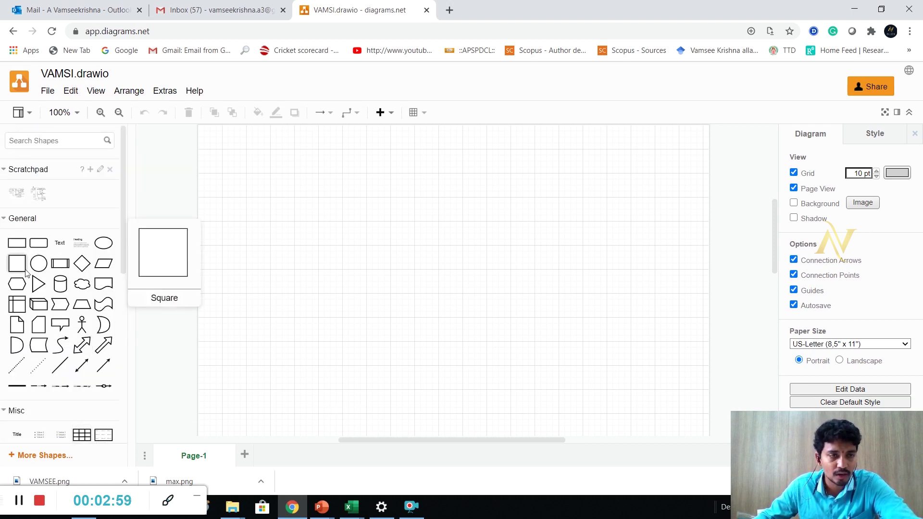
# - Search the shapes for RESISTOR, insert the zigzag resistor and move it to the upper-left part of the page
pyautogui.click(35, 141)
pyautogui.write('RES')
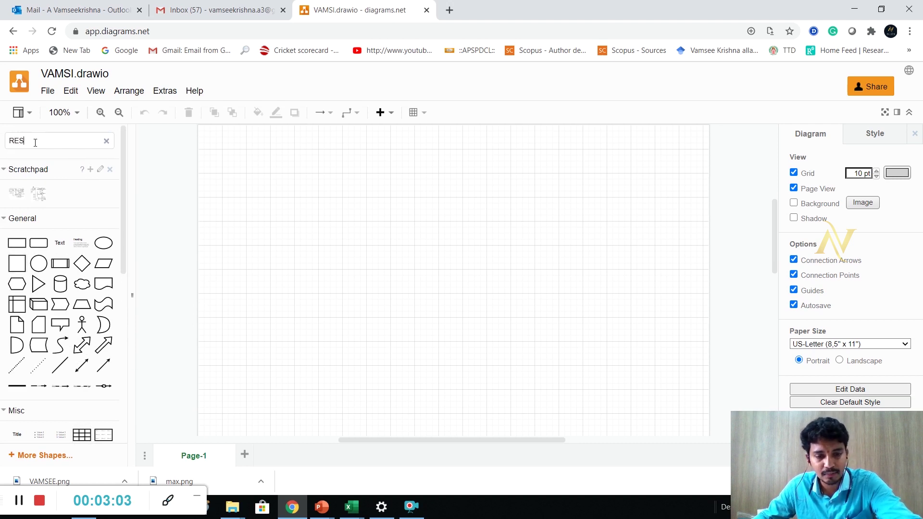
pyautogui.write('ISTOR')
pyautogui.press('Return')
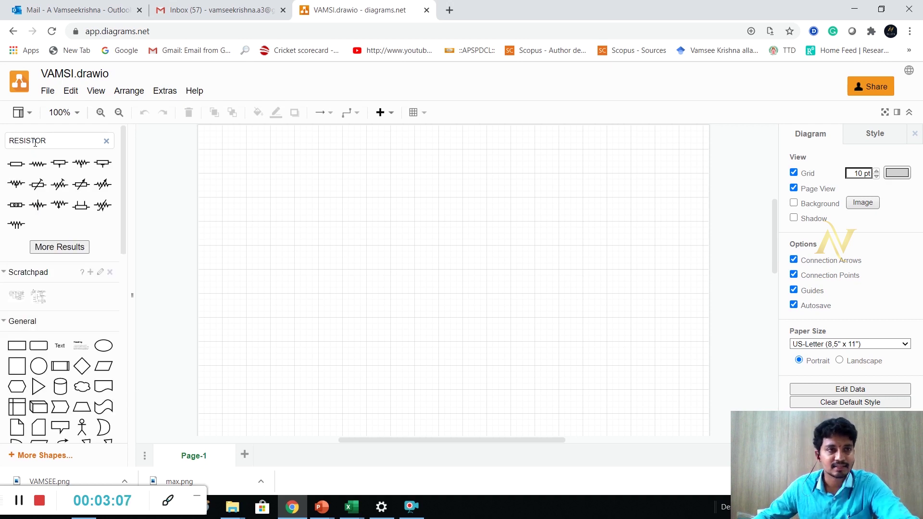
pyautogui.moveTo(37, 172)
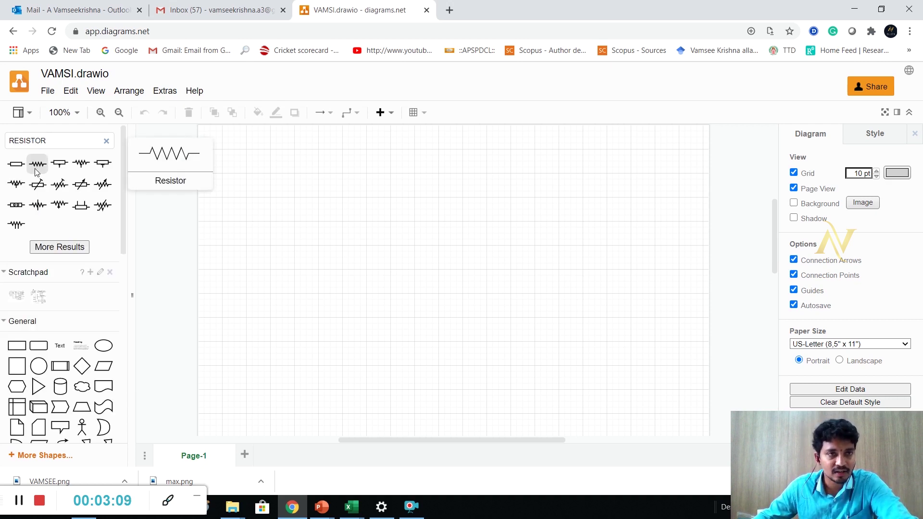
pyautogui.click(37, 172)
pyautogui.moveTo(457, 281); pyautogui.dragTo(348, 203)
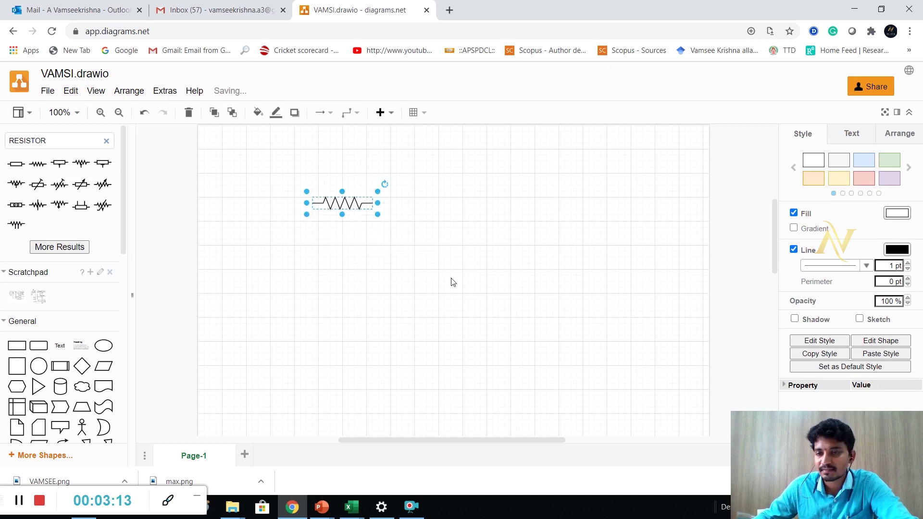
# - Search the shapes for CAPACITOR and insert the first two-plate capacitor symbol into the diagram
pyautogui.doubleClick(39, 141)
pyautogui.write('CAPA')
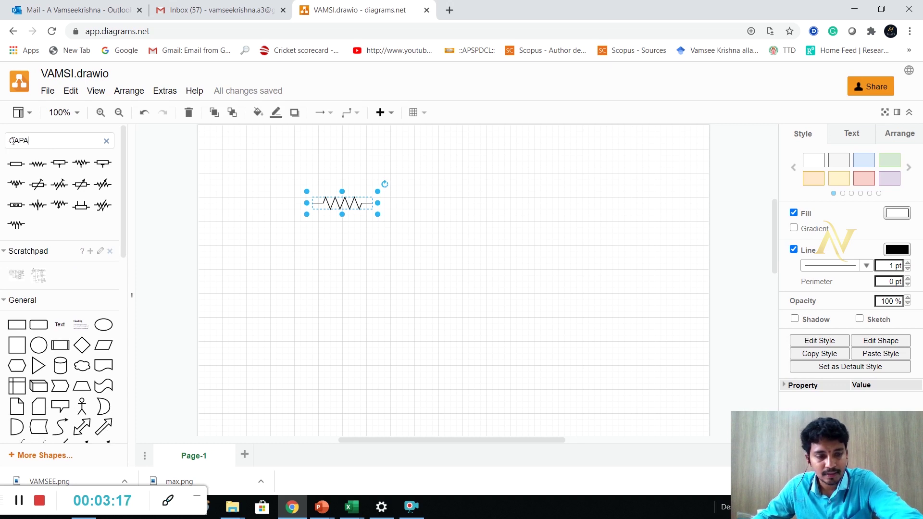
pyautogui.write('CITOR')
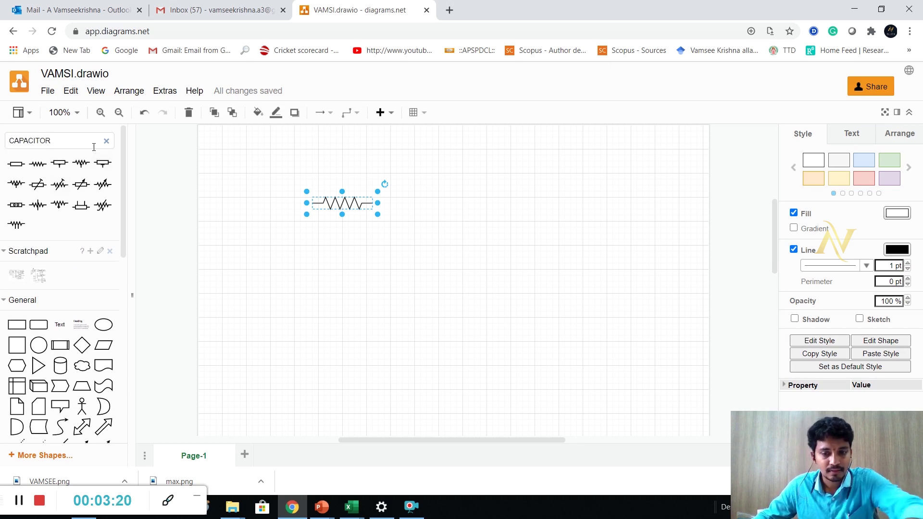
pyautogui.press('Return')
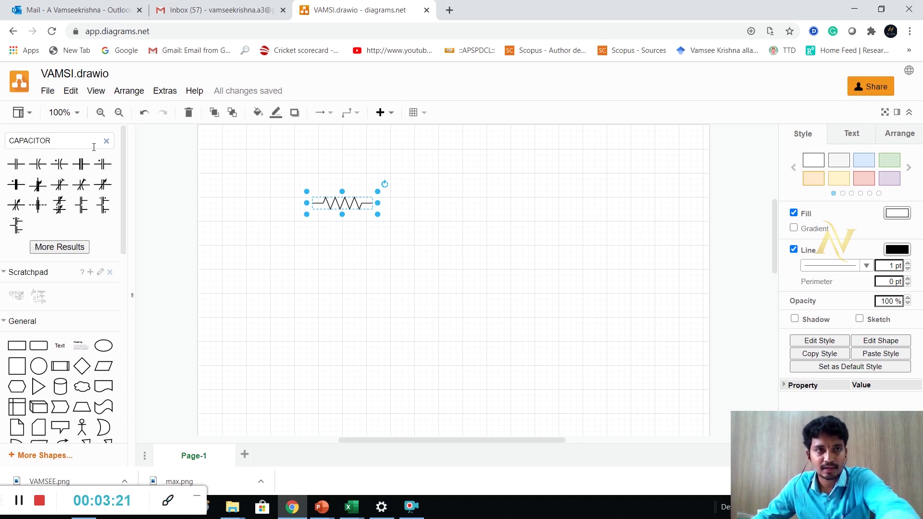
pyautogui.click(12, 169)
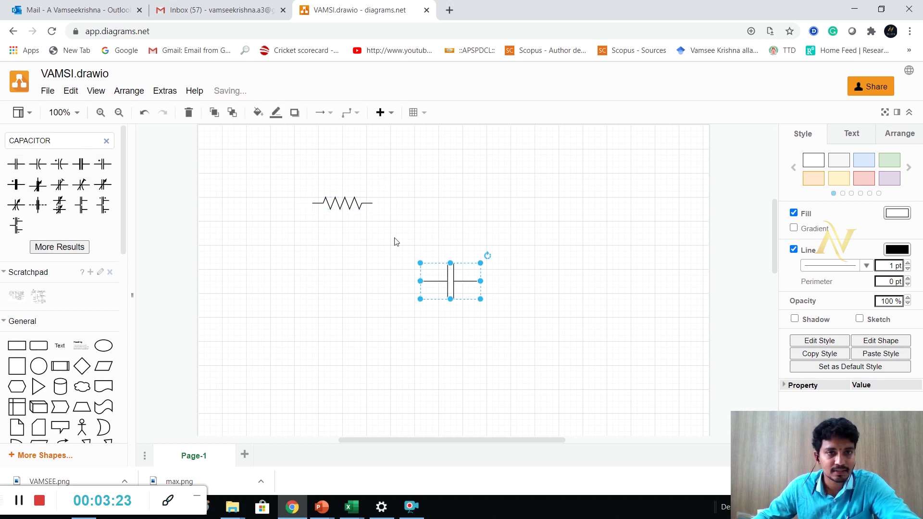
# - Rotate the capacitor upright and attach its upper lead to the right end of the resistor
pyautogui.moveTo(488, 255); pyautogui.dragTo(376, 230)
pyautogui.click(451, 263)
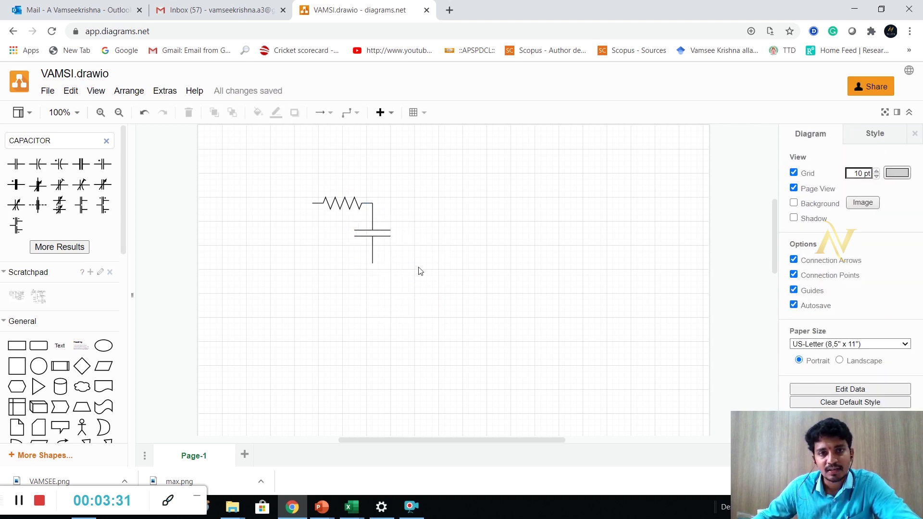
pyautogui.click(373, 252)
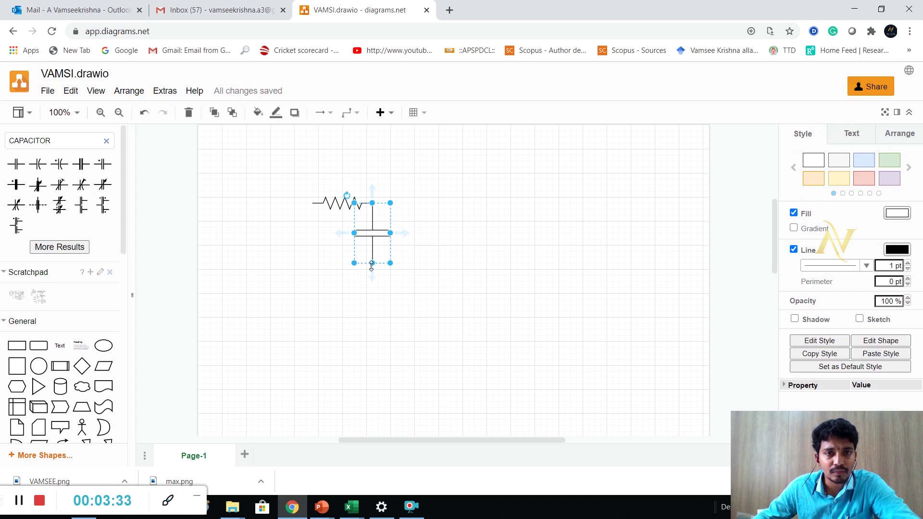
pyautogui.click(372, 265)
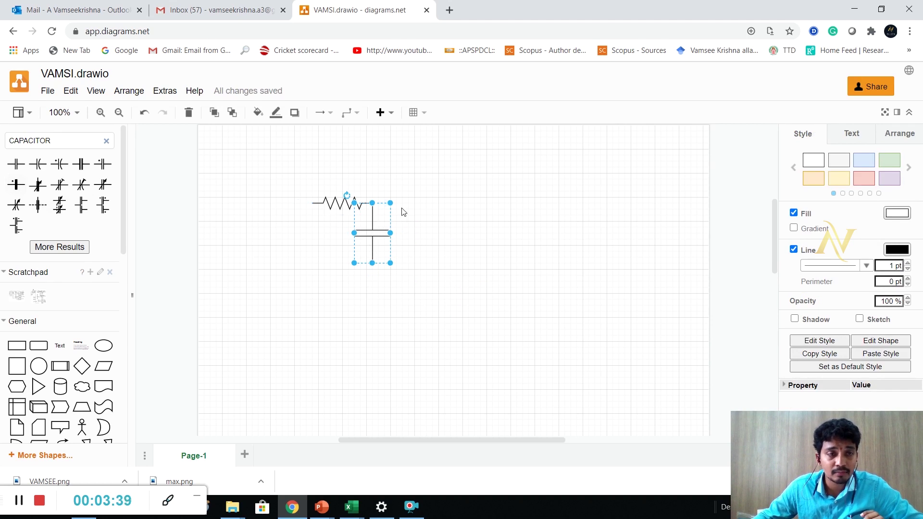
# - Delete the resistor and the capacitor from the page
pyautogui.click(337, 206)
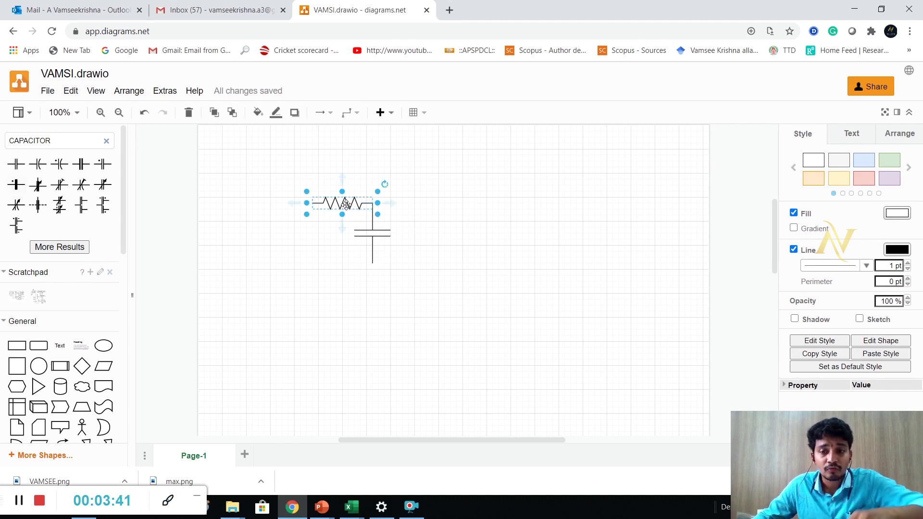
pyautogui.press('Delete')
pyautogui.click(369, 225)
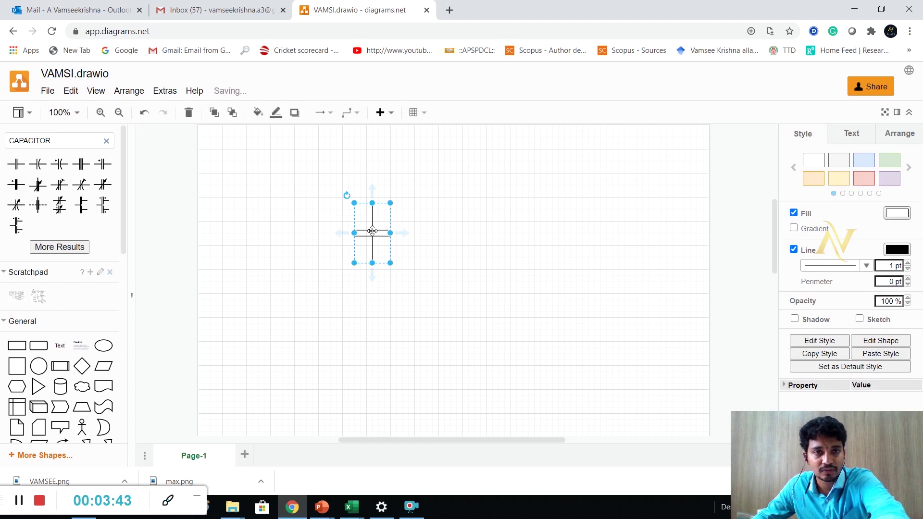
pyautogui.press('Delete')
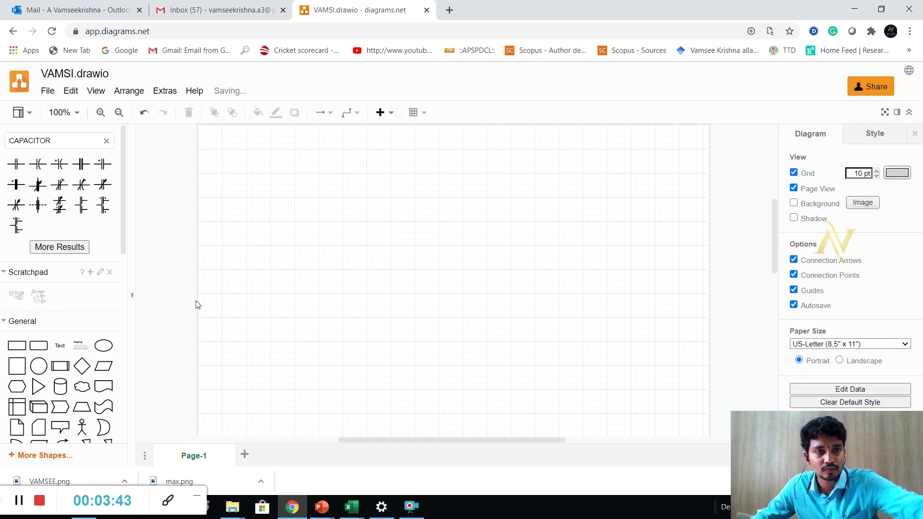
# - Insert an ellipse, move it to the upper middle of the page and apply the yellow fill style
pyautogui.click(114, 346)
pyautogui.moveTo(470, 279); pyautogui.dragTo(414, 155)
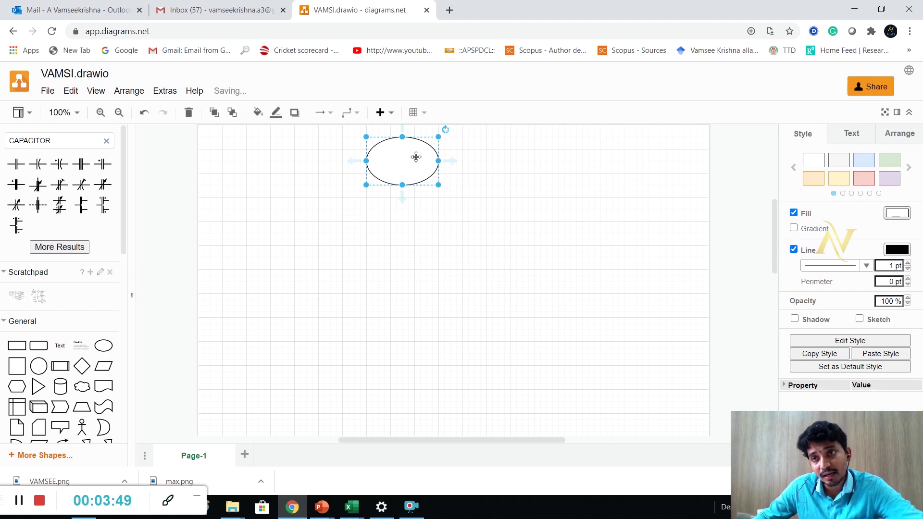
pyautogui.click(908, 167)
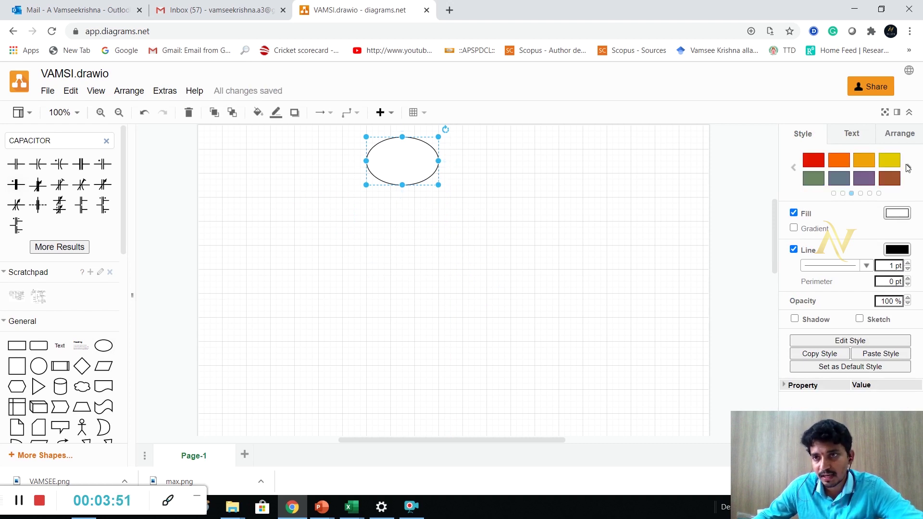
pyautogui.click(890, 162)
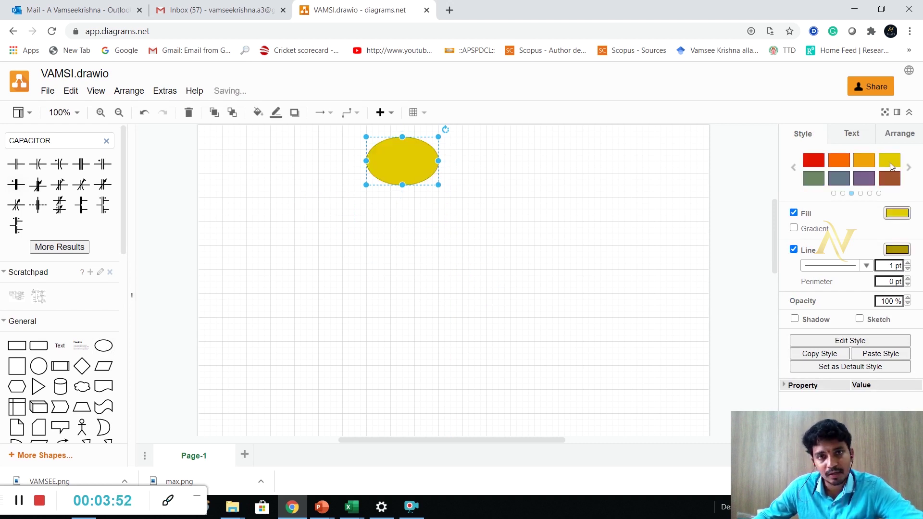
# - Label the yellow ellipse START
pyautogui.doubleClick(402, 163)
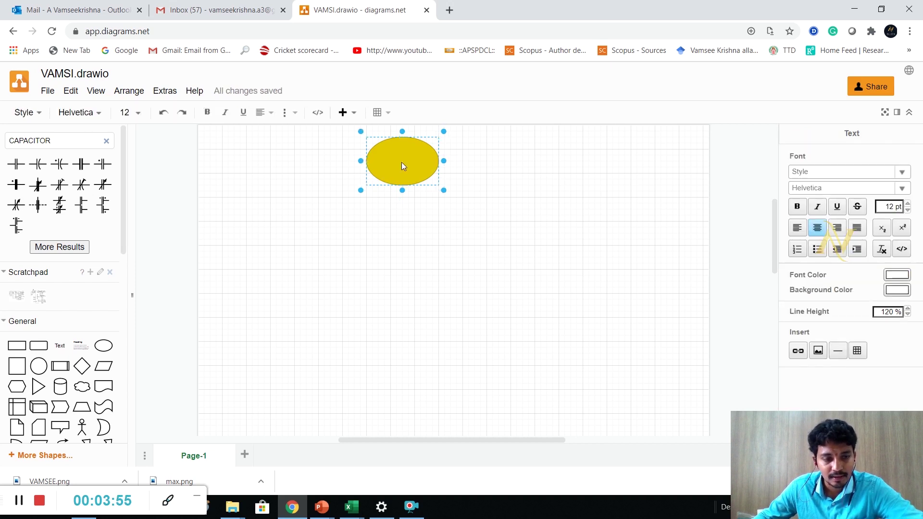
pyautogui.write('STA')
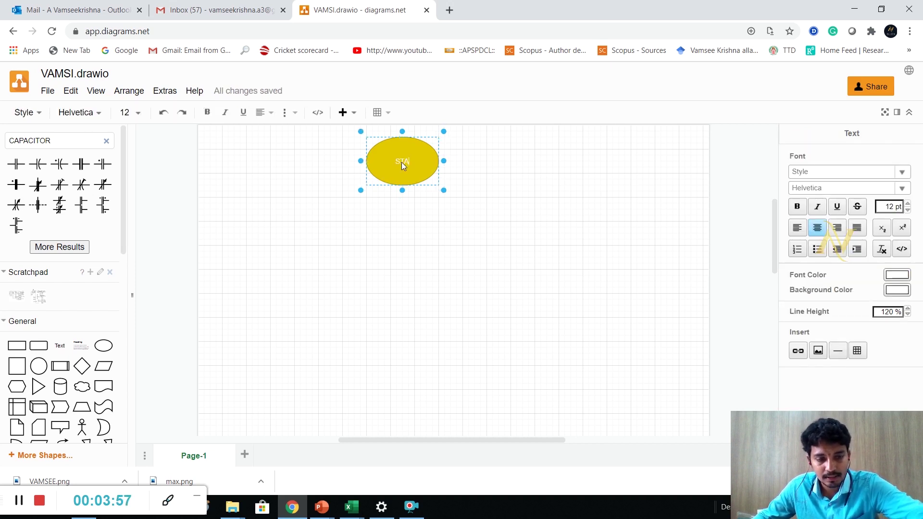
pyautogui.write('RT')
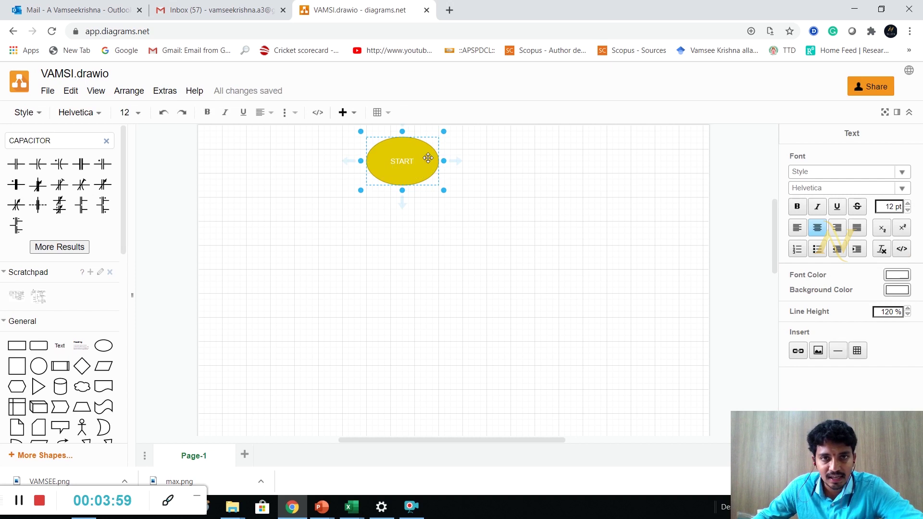
pyautogui.click(421, 162)
# - Make the START text bold and set its font color to blue 0000CC
pyautogui.doubleClick(394, 161)
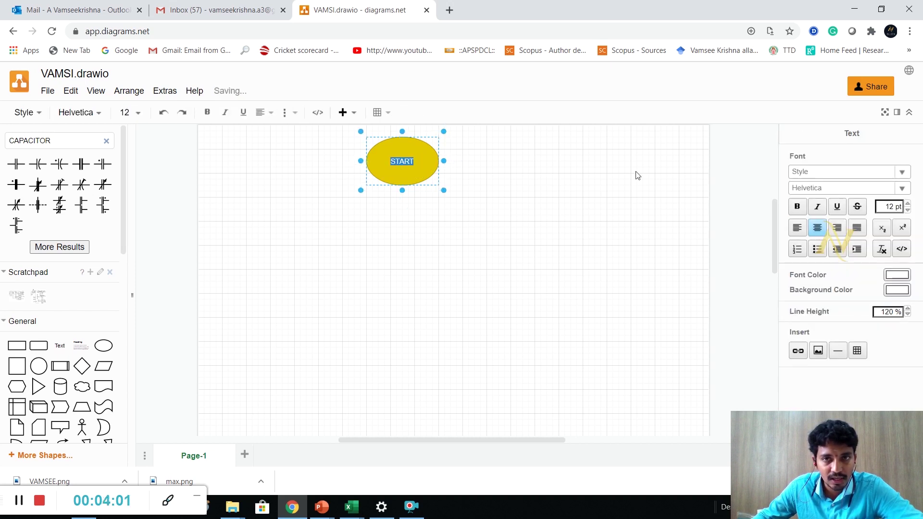
pyautogui.click(797, 208)
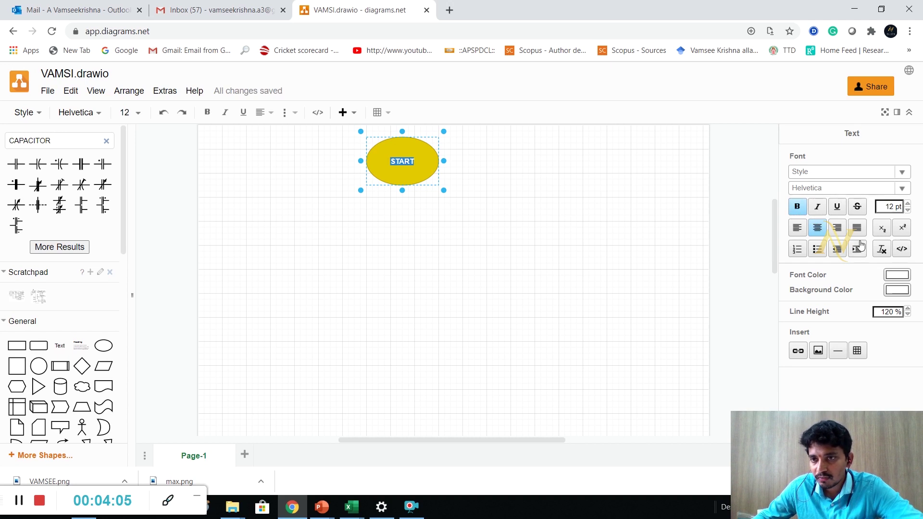
pyautogui.click(897, 275)
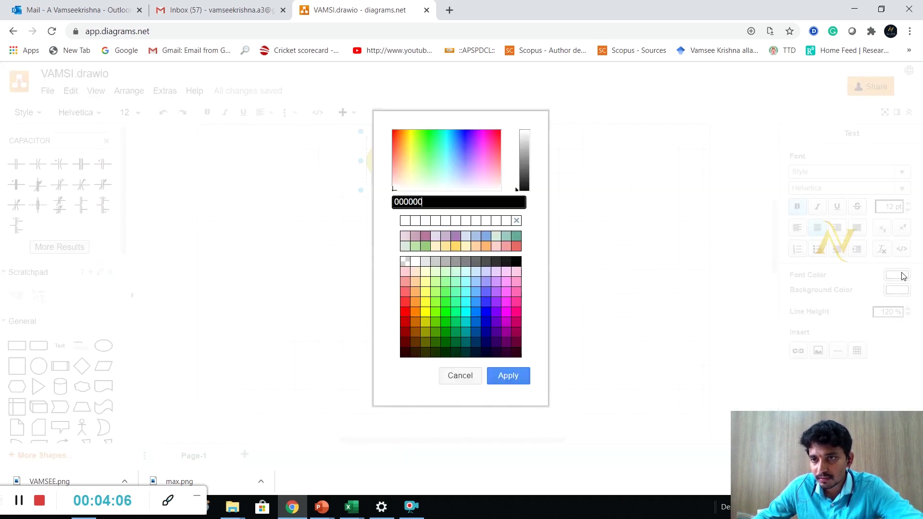
pyautogui.click(489, 326)
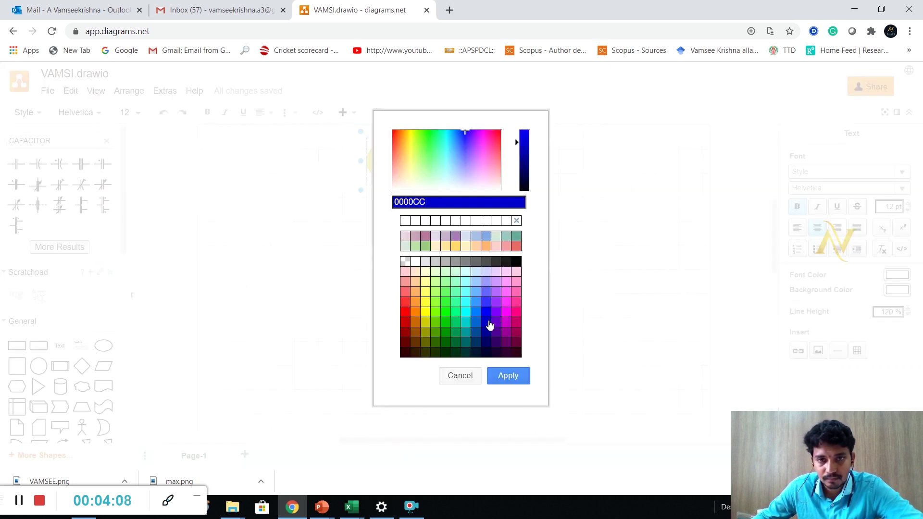
pyautogui.click(509, 375)
pyautogui.click(491, 171)
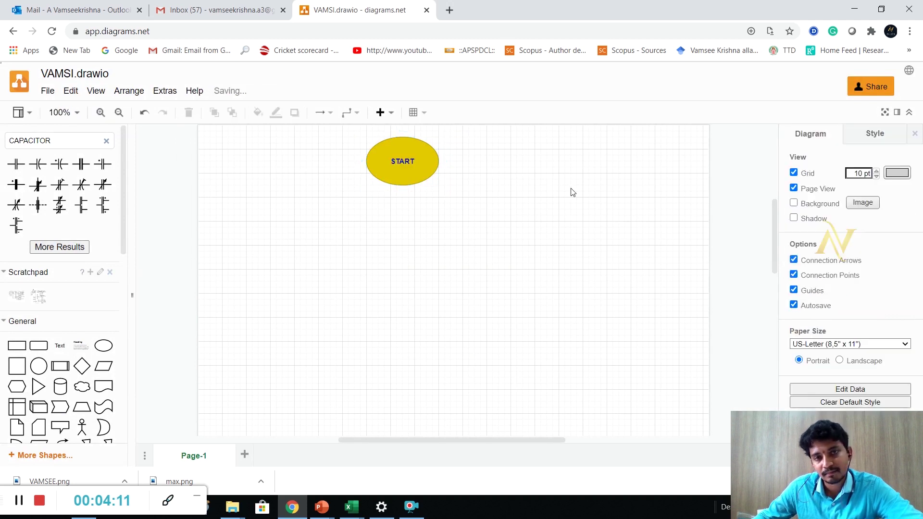
# - Insert a parallelogram and center it directly below the START ellipse
pyautogui.click(403, 166)
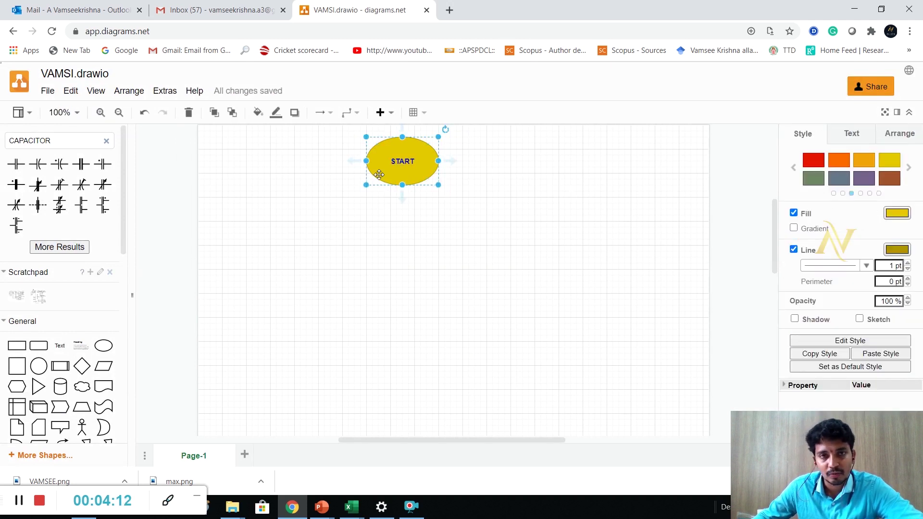
pyautogui.click(103, 367)
pyautogui.moveTo(454, 287); pyautogui.dragTo(403, 234)
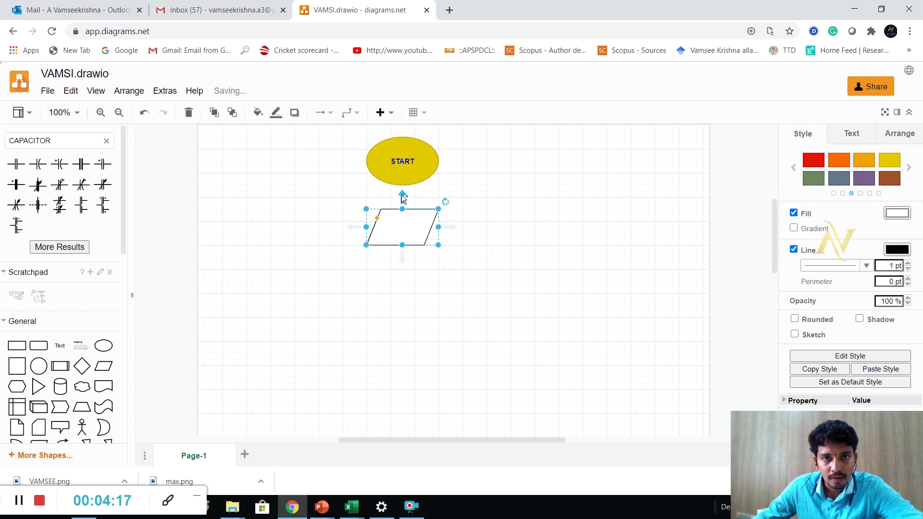
# - Shorten the START ellipse slightly and draw an arrow from its bottom to the top of the parallelogram
pyautogui.click(403, 184)
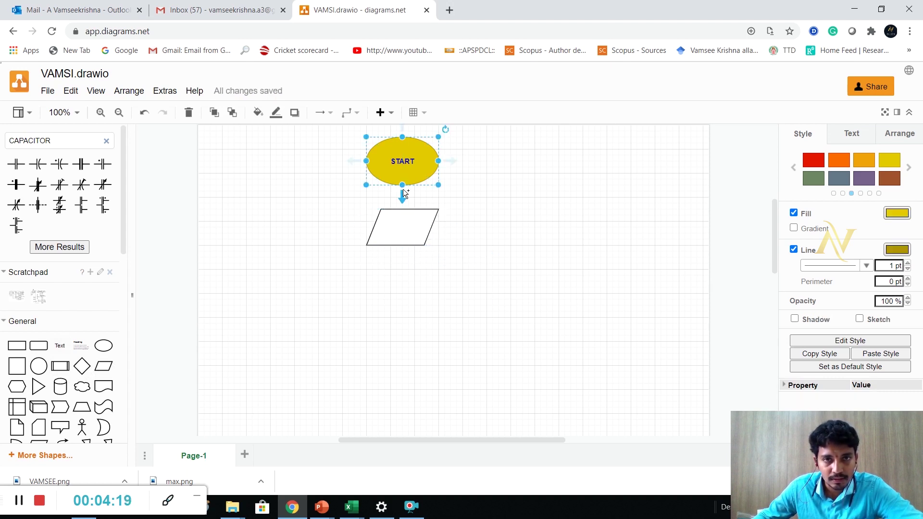
pyautogui.moveTo(403, 186); pyautogui.dragTo(403, 209)
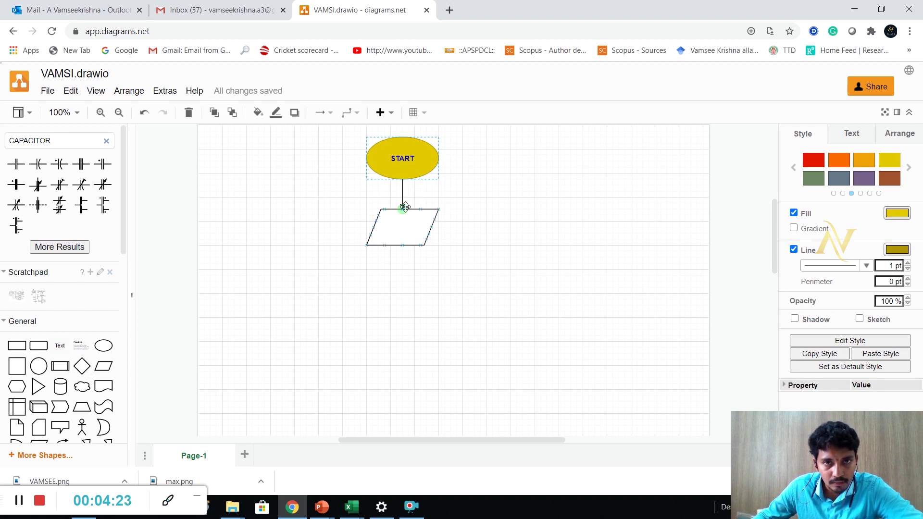
pyautogui.click(486, 269)
# - Apply the purple fill style to the parallelogram
pyautogui.click(408, 228)
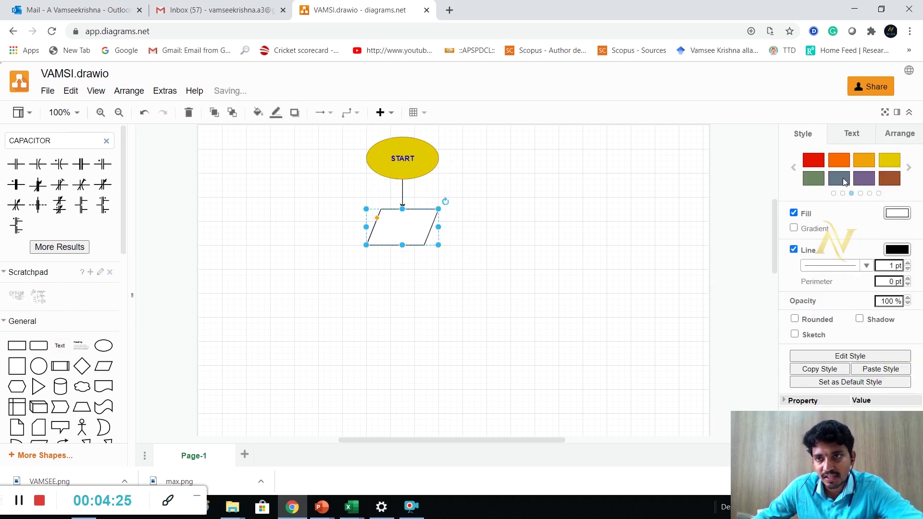
pyautogui.click(794, 167)
pyautogui.click(839, 179)
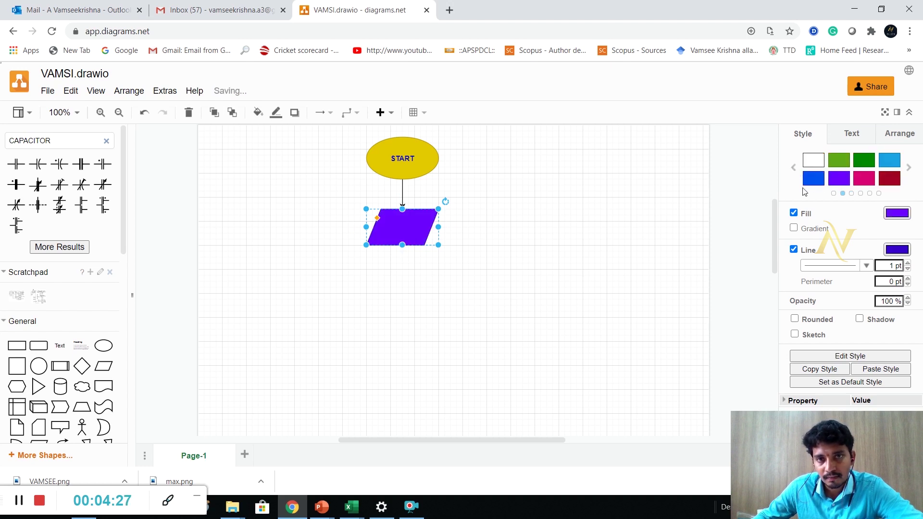